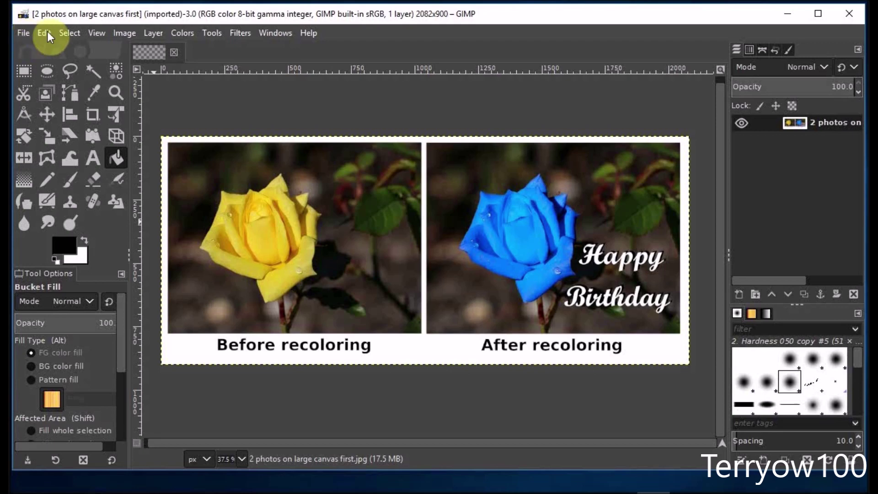
Close the finished collage and reset all tool options to their default values.
click(172, 51)
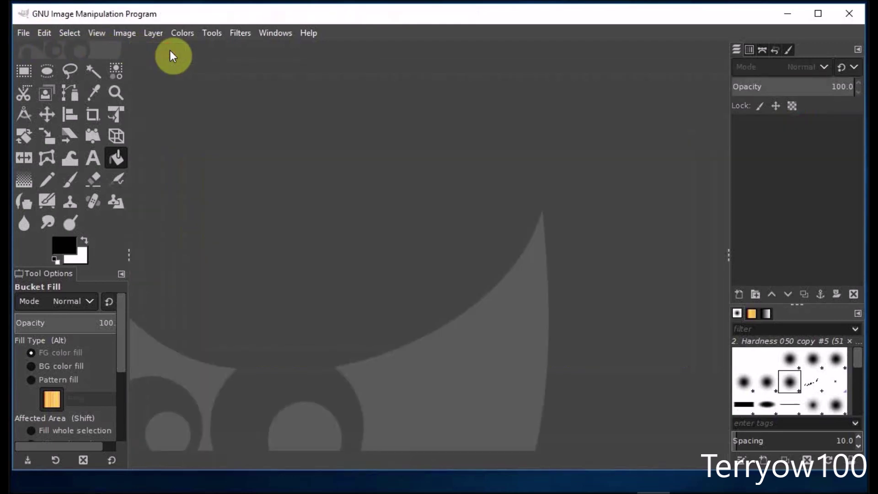
click(112, 460)
shift+click(111, 460)
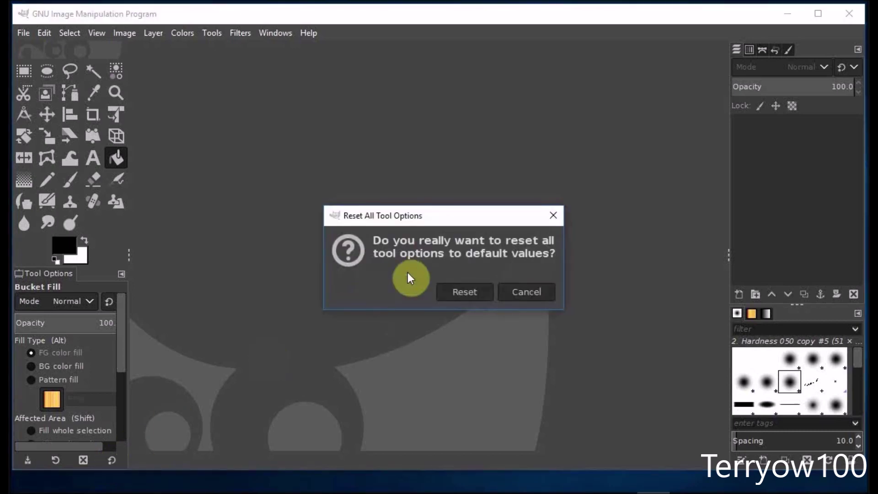
click(458, 289)
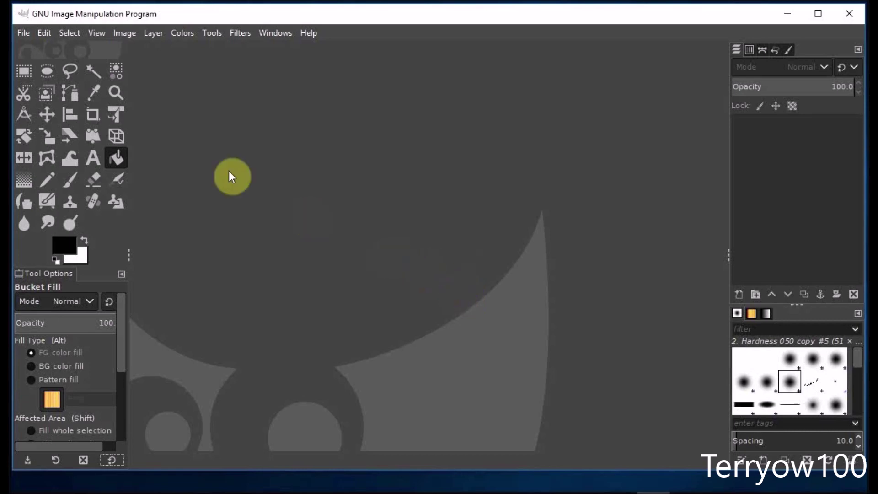
click(25, 32)
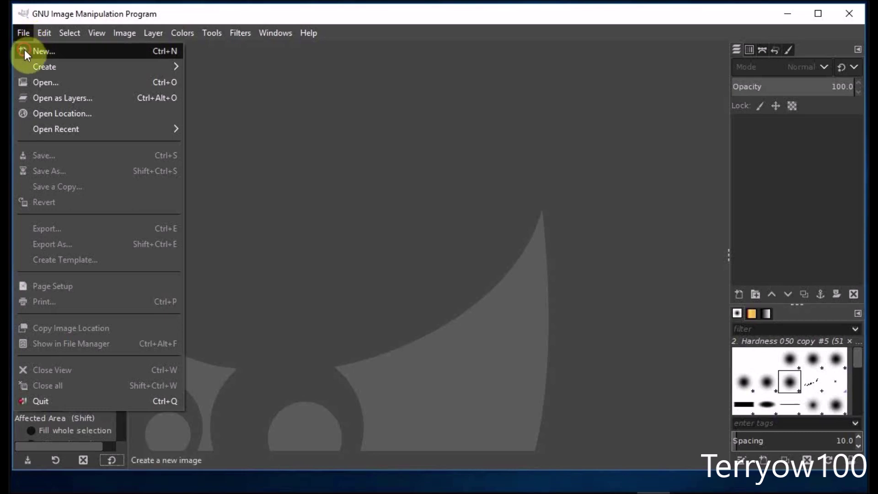
Create a new white 2500 × 1000 px image.
click(25, 51)
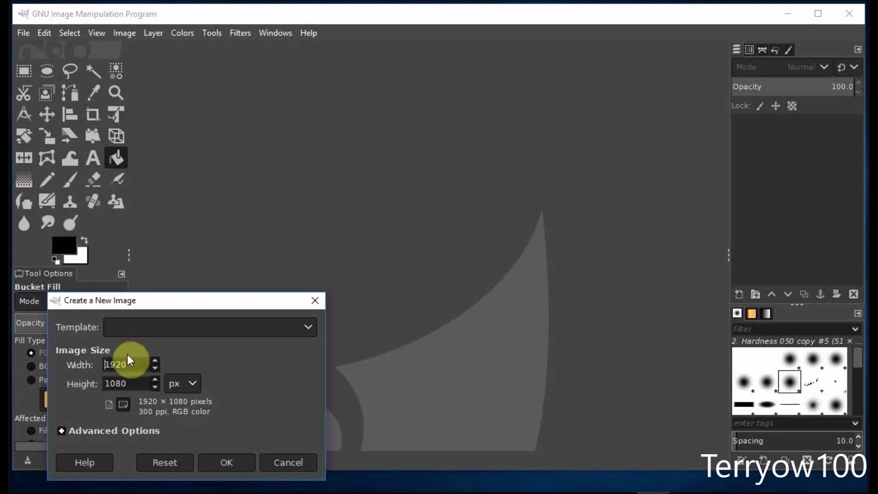
drag(132, 366, 88, 368)
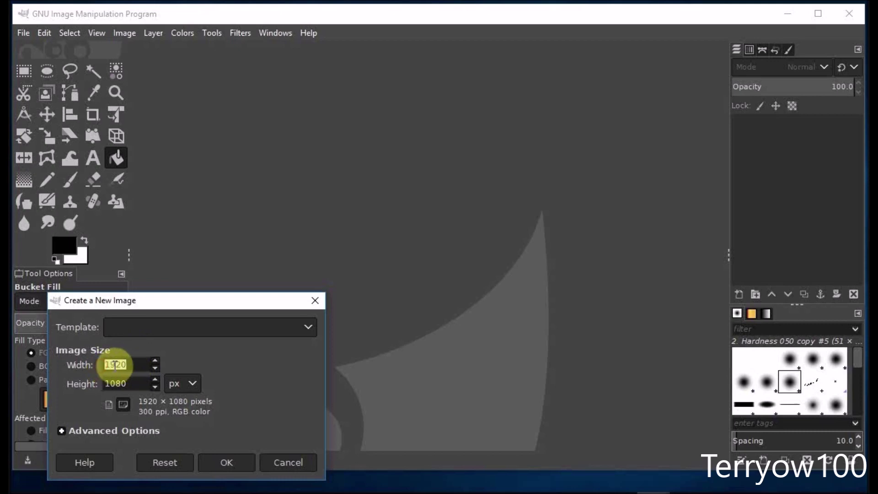
text(25)
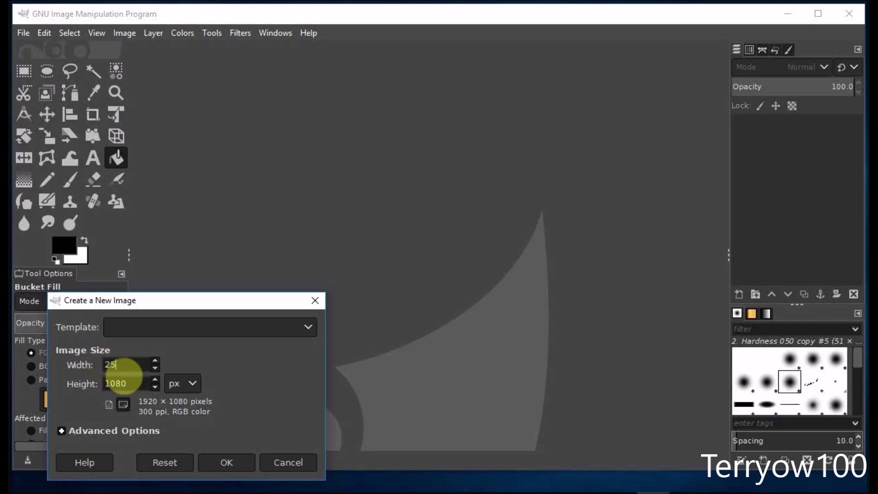
text(00)
drag(124, 383, 105, 384)
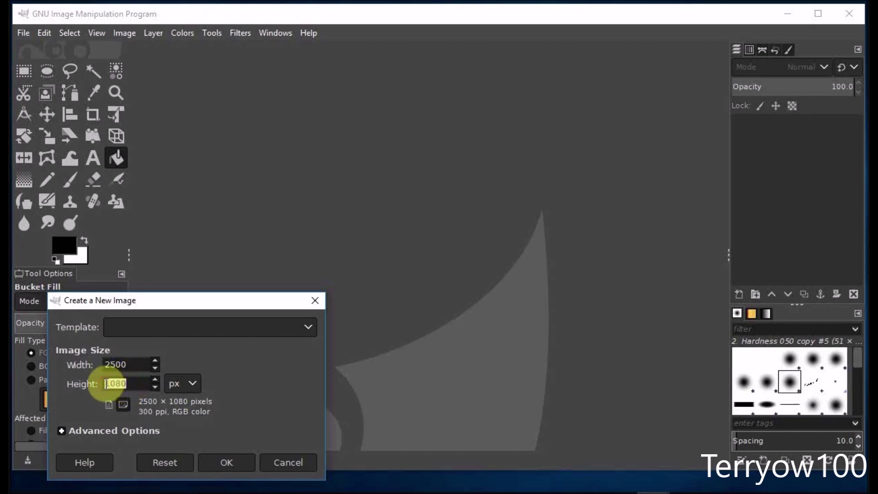
text(1000)
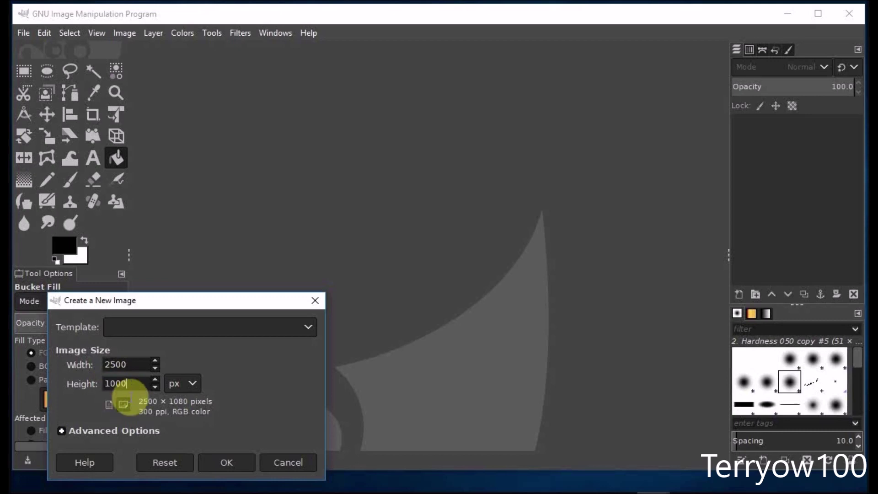
click(225, 463)
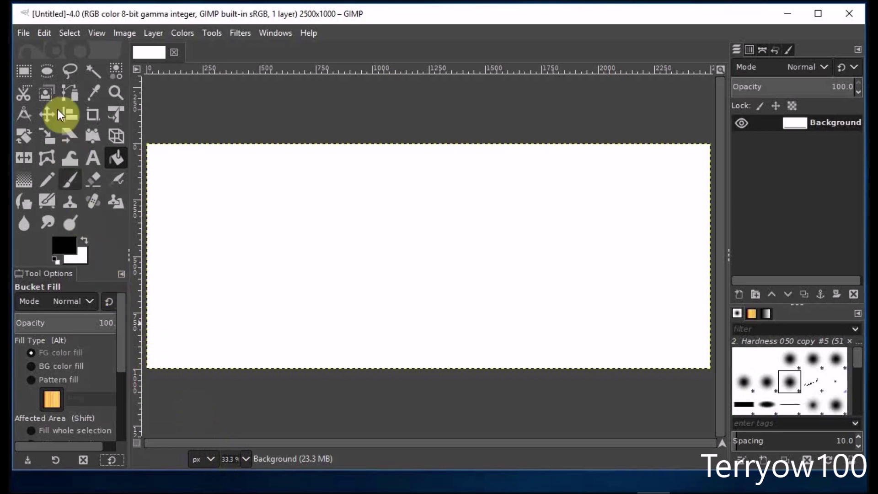
Open the yellow rose and blue rose photos from Pictures/gimp as layers.
click(24, 33)
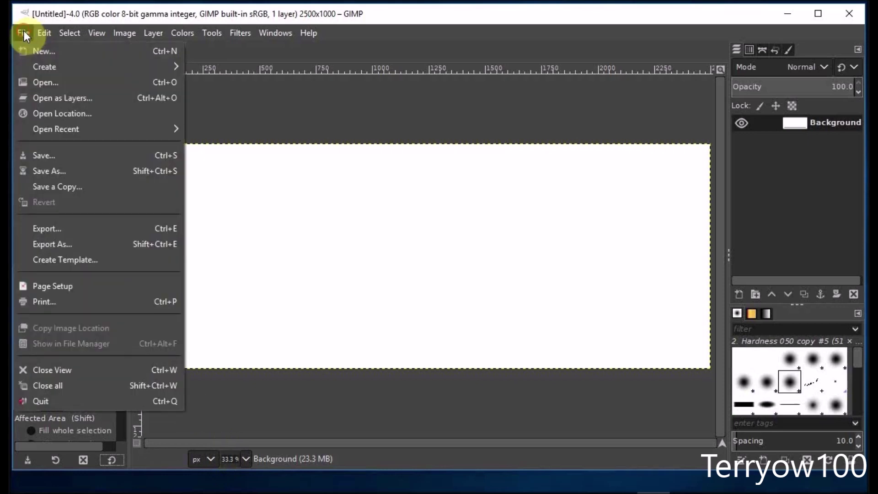
click(35, 99)
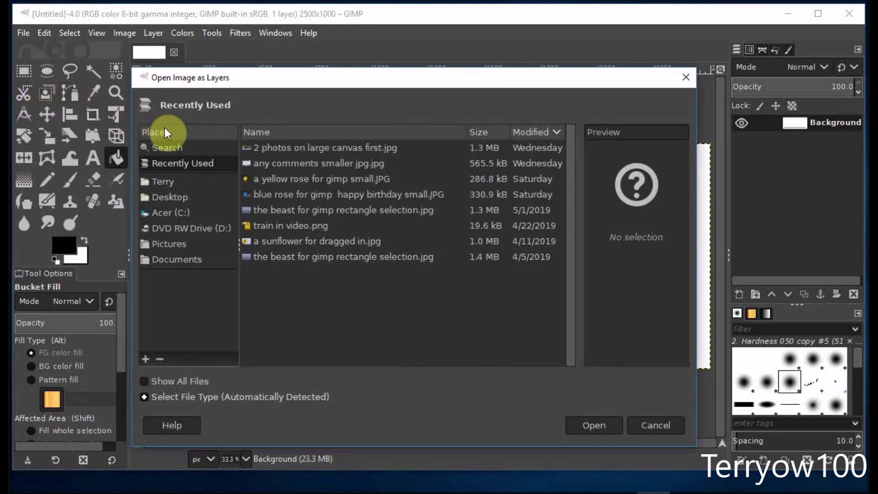
click(177, 245)
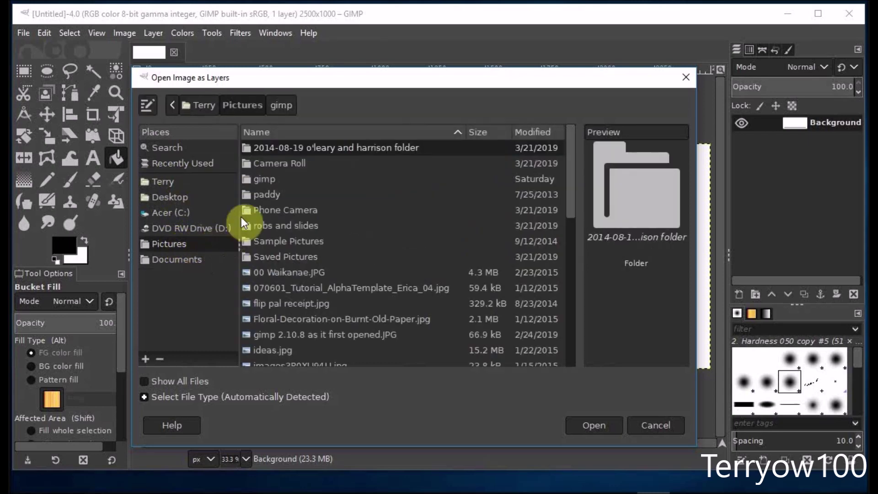
double_click(268, 180)
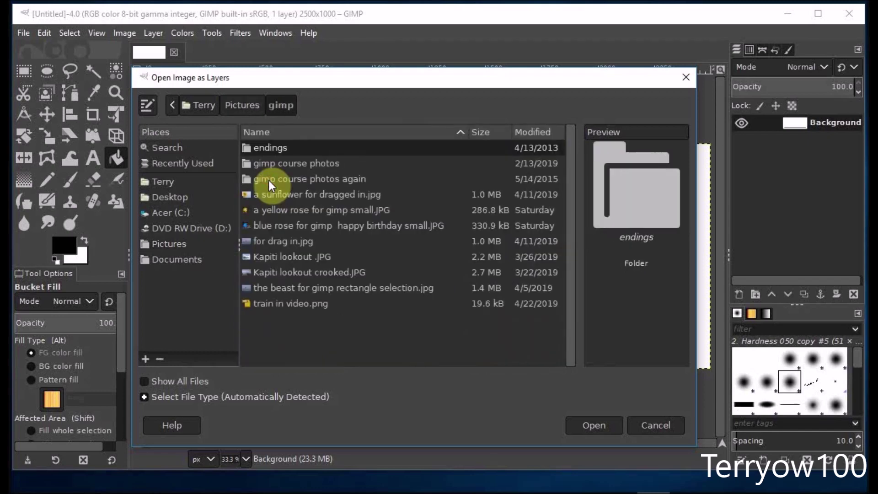
click(262, 208)
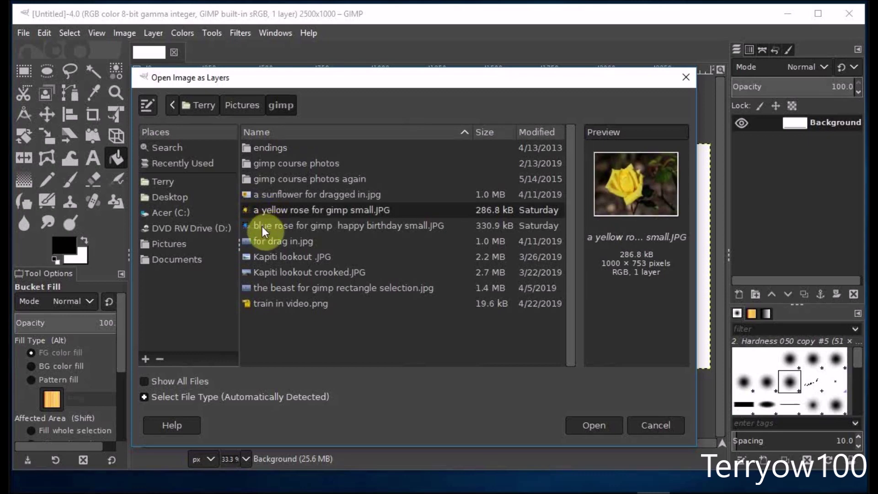
click(263, 226)
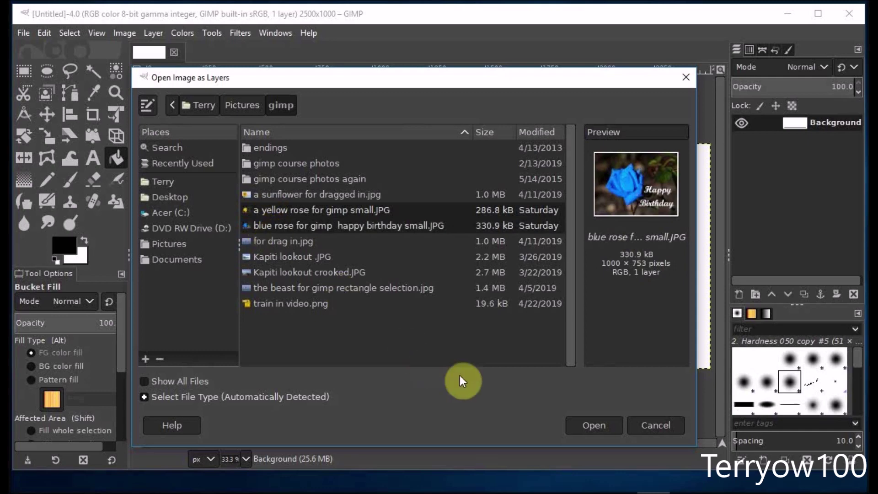
click(595, 430)
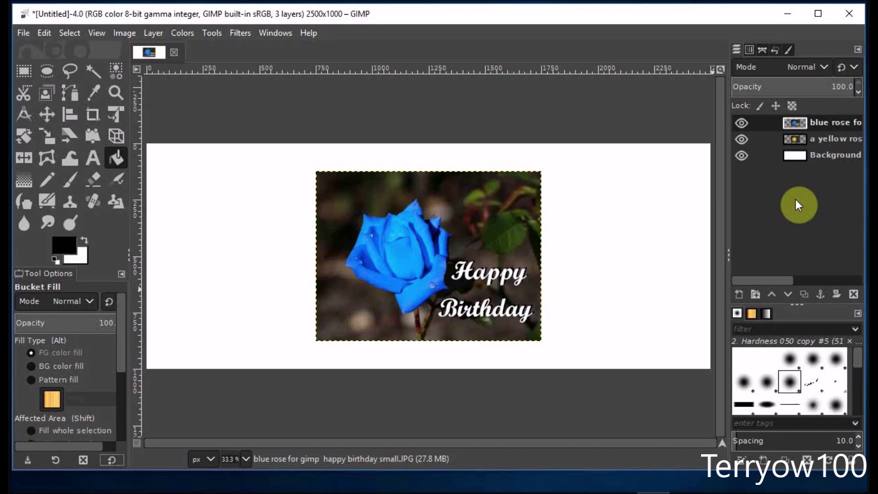
Move the yellow rose left and up and the blue rose right, leaving a white gap between them.
click(45, 114)
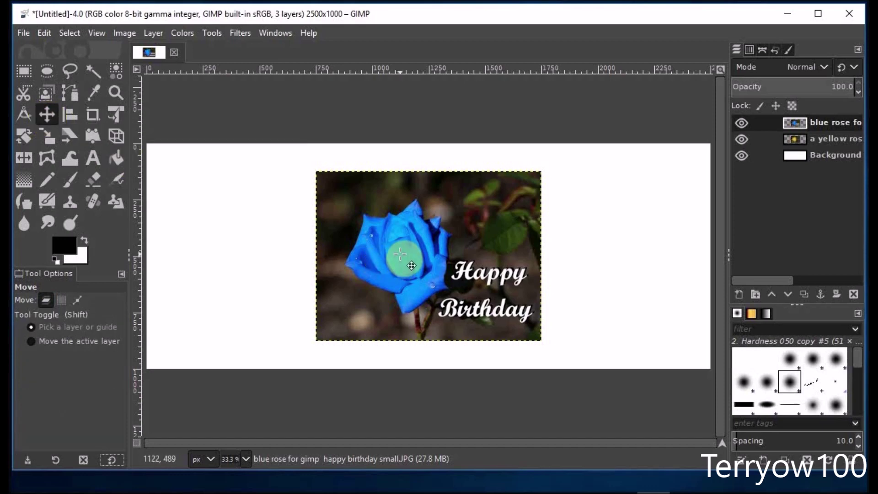
drag(399, 254, 485, 246)
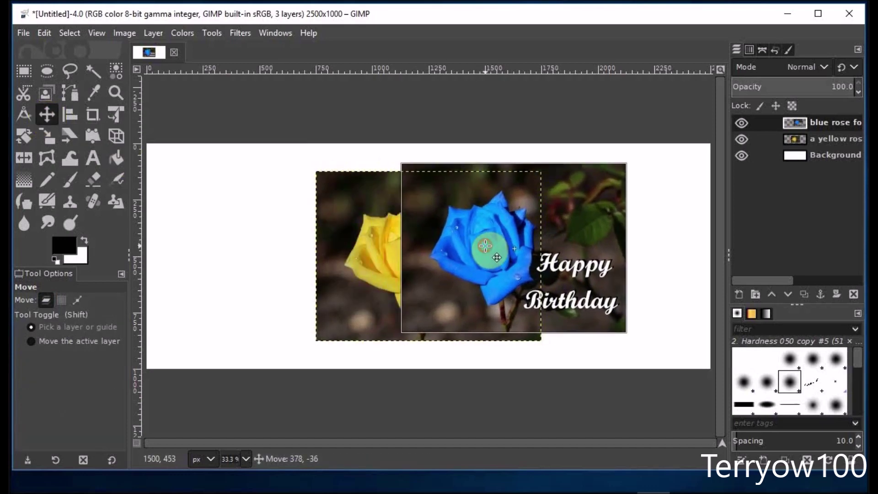
drag(354, 241, 206, 224)
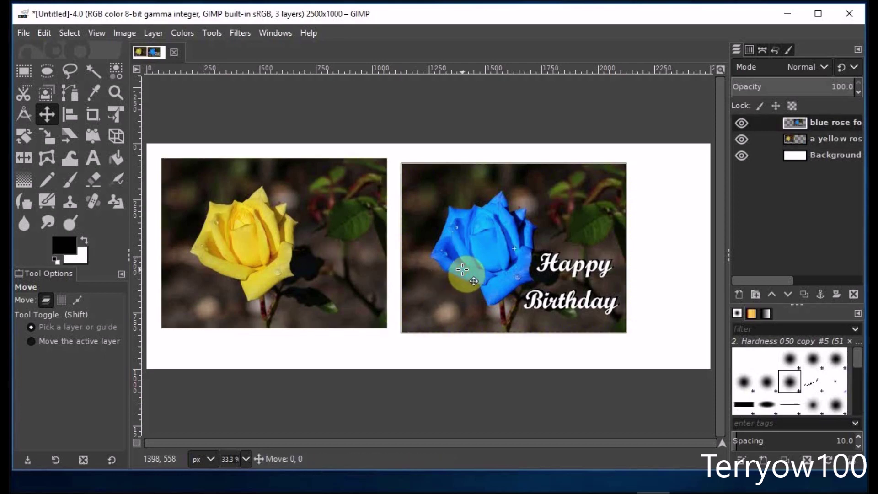
drag(462, 270, 472, 265)
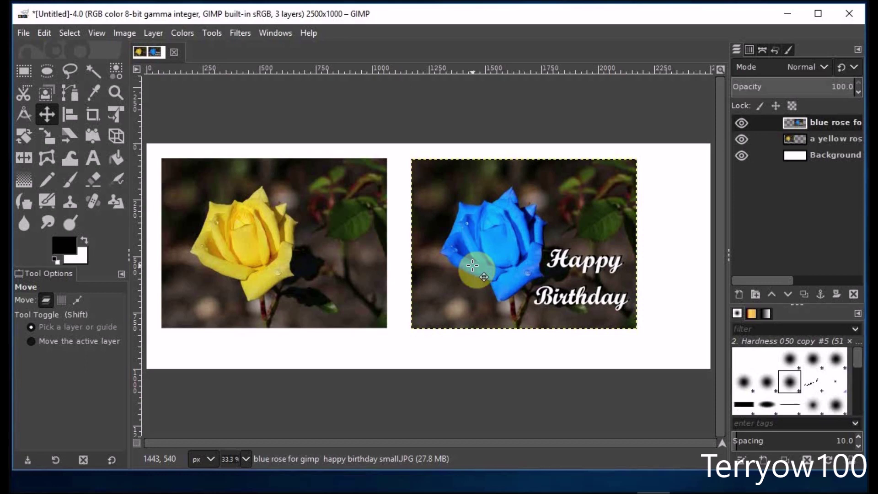
click(94, 161)
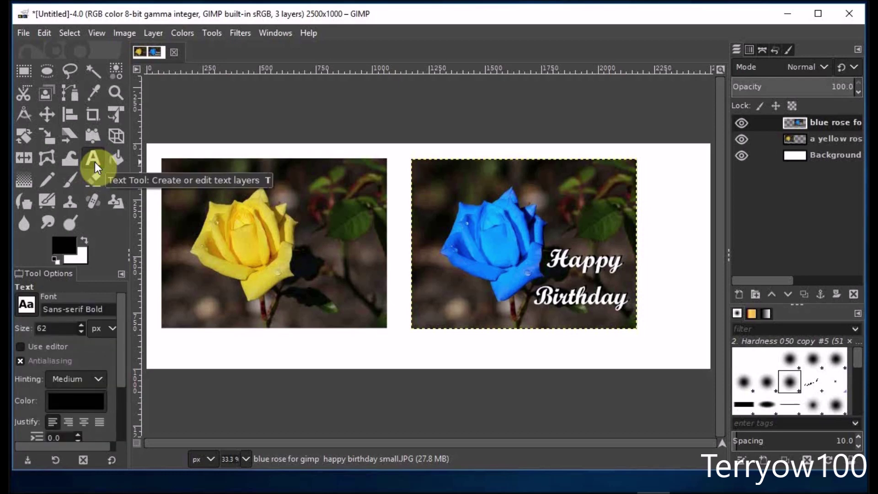
Add a centred 'Before recoloring' caption beneath the yellow rose photo.
click(163, 334)
drag(163, 334, 389, 358)
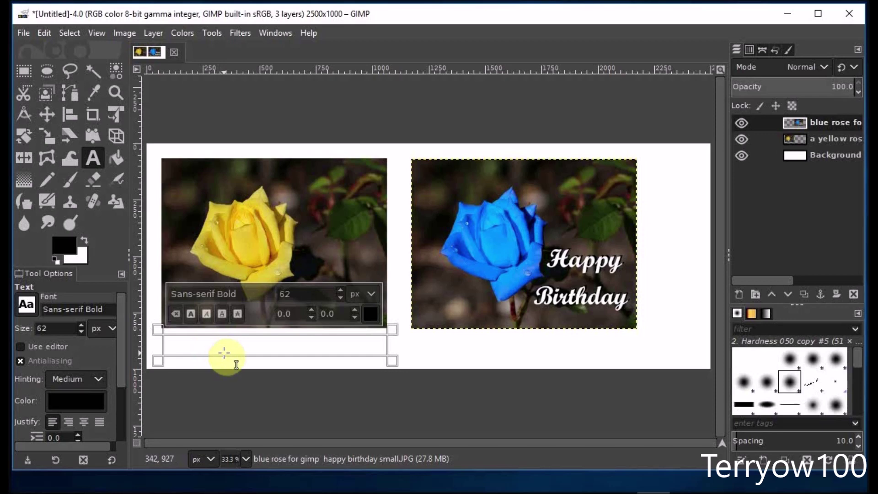
text(B)
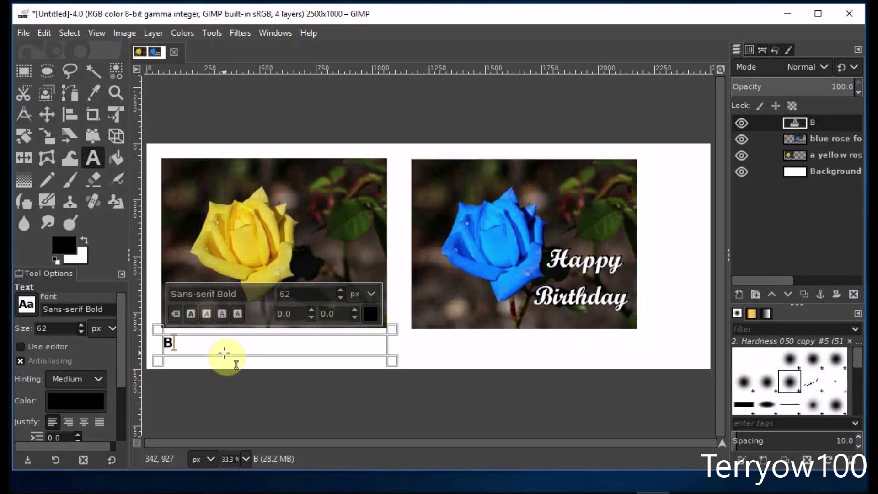
text(efore)
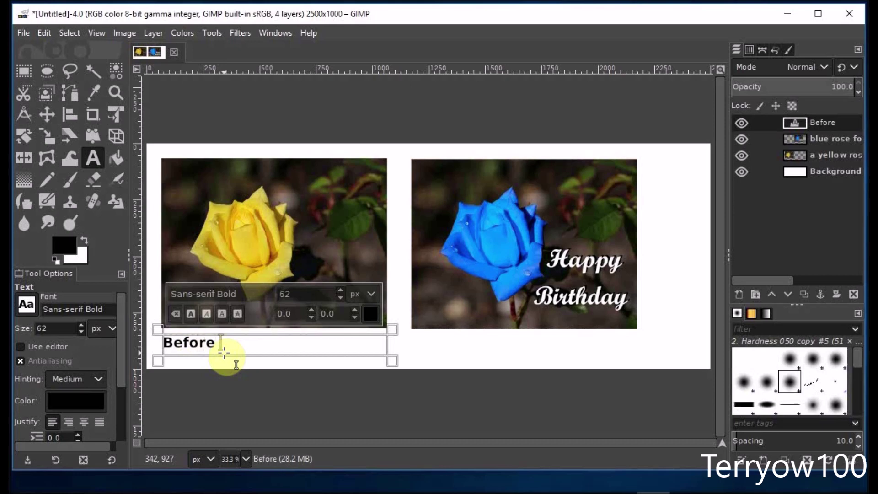
text( recoloring)
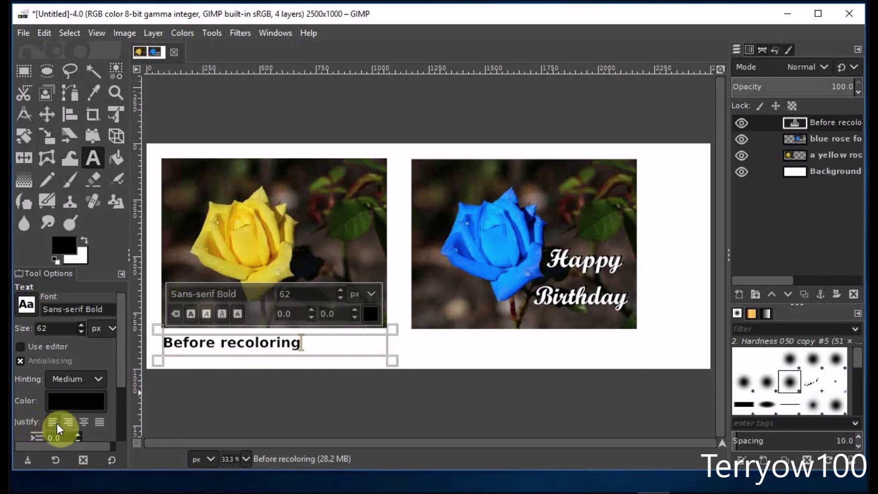
click(87, 422)
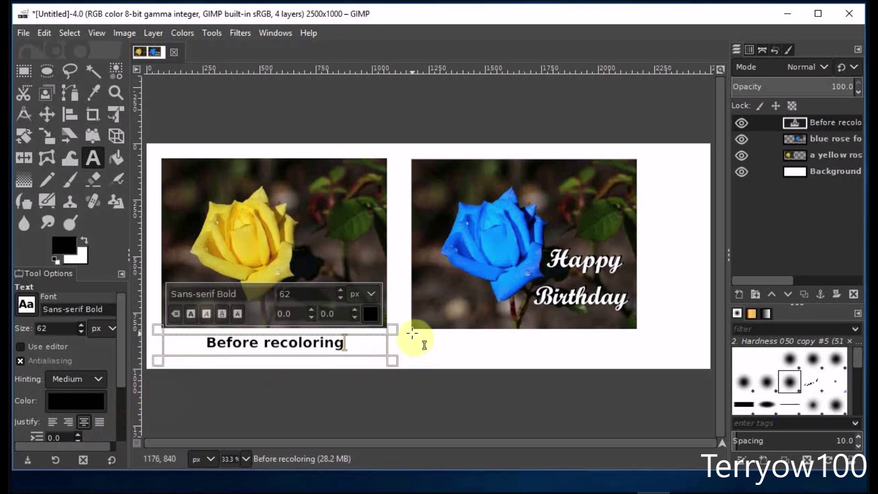
drag(412, 334, 638, 355)
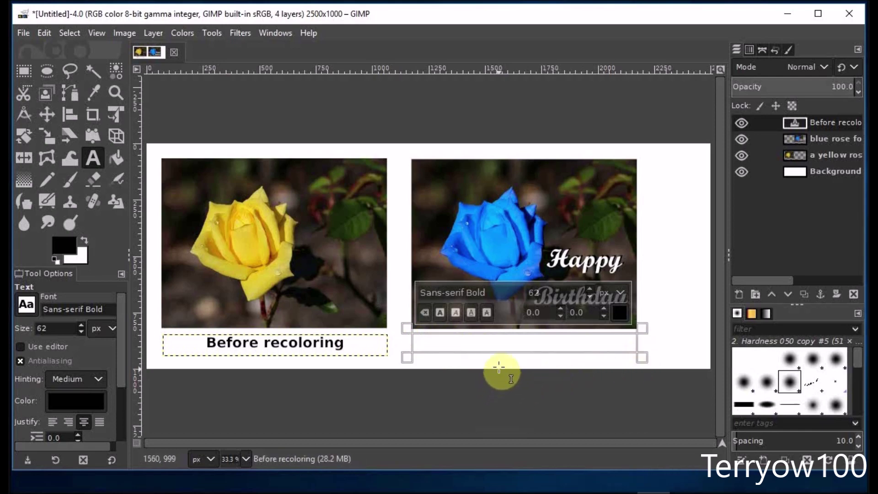
Type the caption 'After recoloring' in the text box below the blue rose.
click(455, 338)
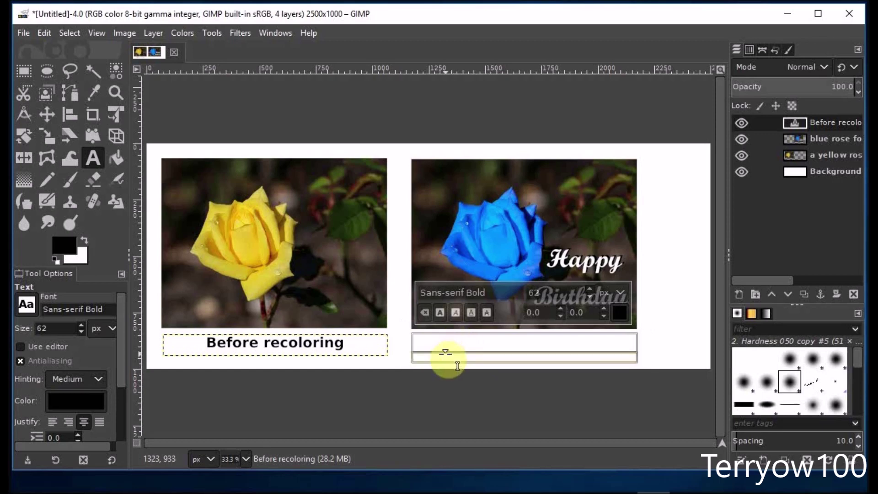
text(A)
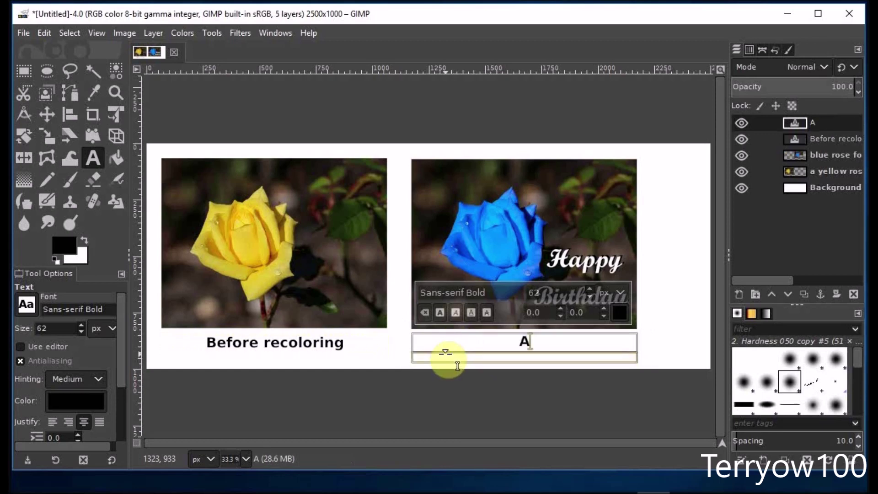
text(fter)
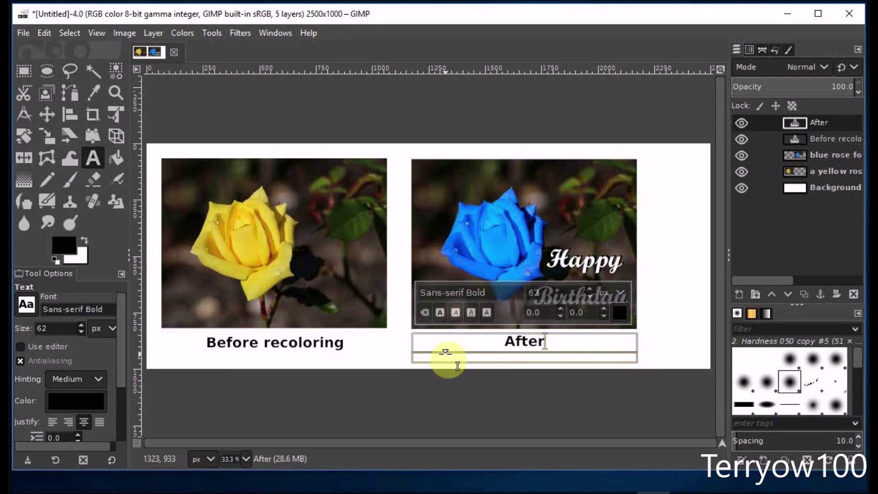
text( r)
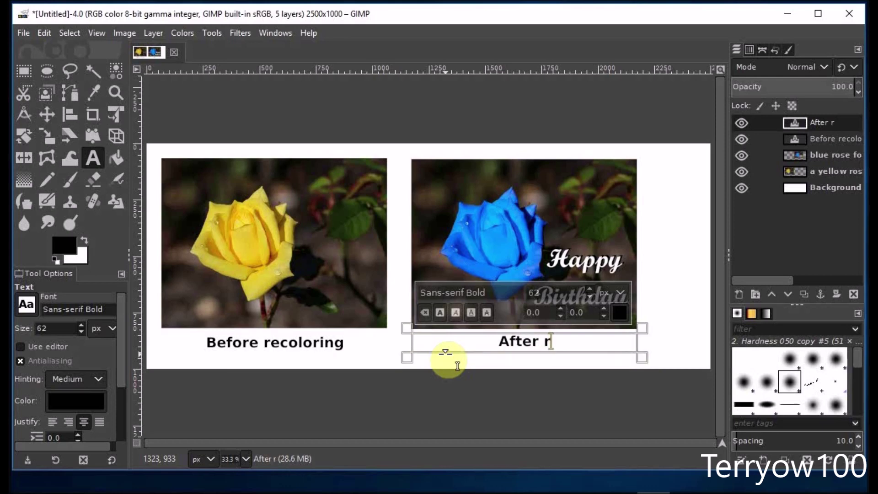
text(ecolo)
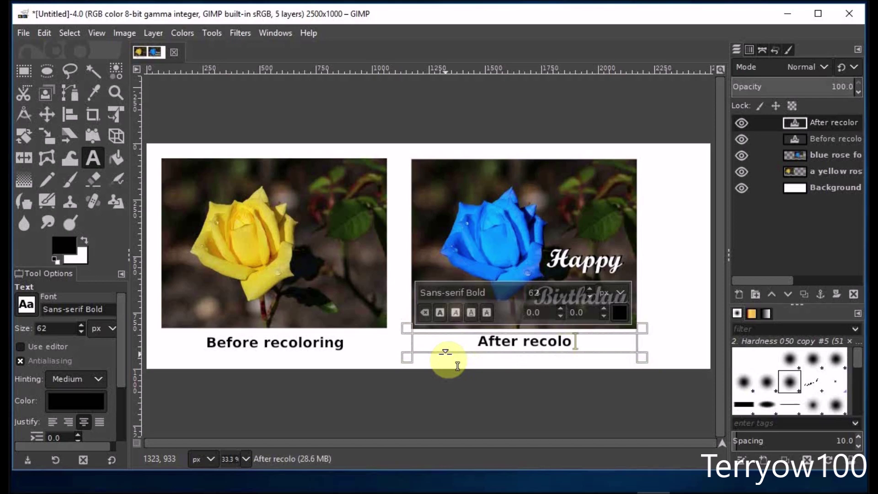
text(ring)
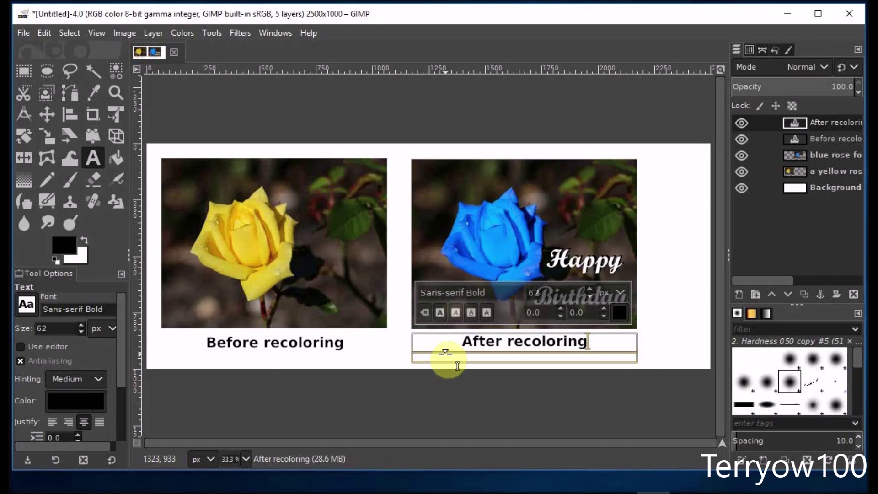
click(795, 191)
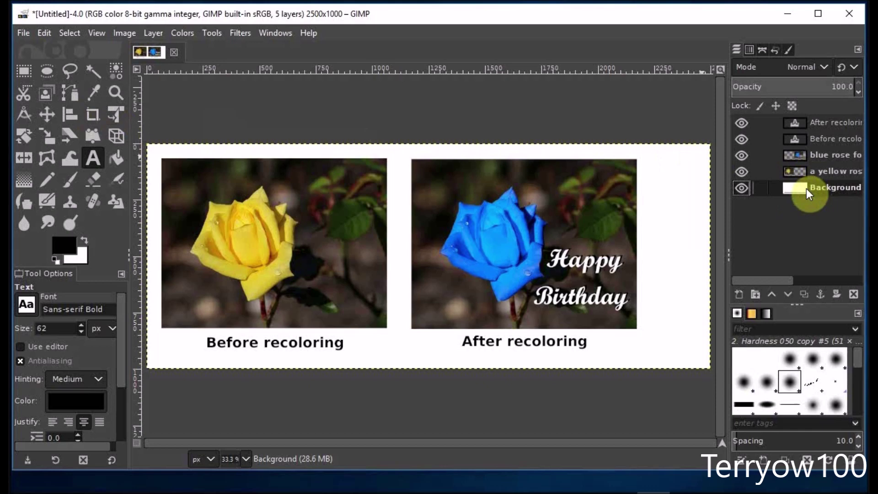
Crop the canvas to 2259 × 954 px around both captioned photos.
click(87, 115)
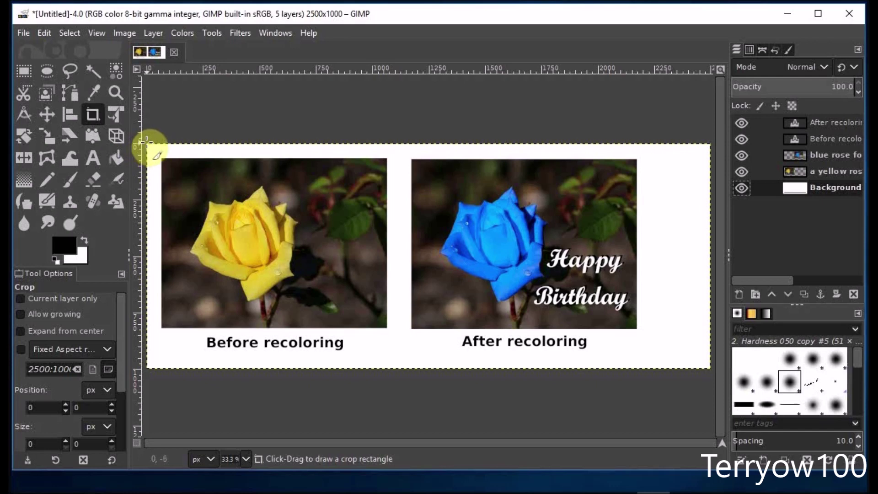
drag(146, 145, 656, 358)
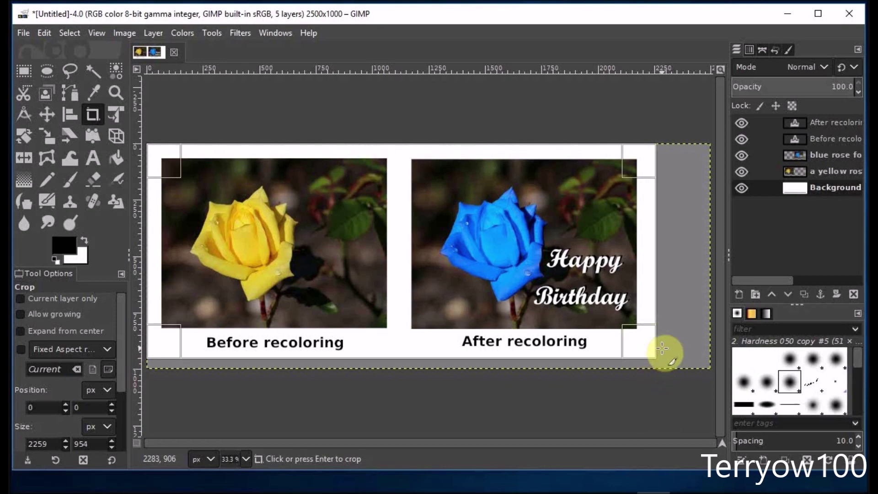
key(Return)
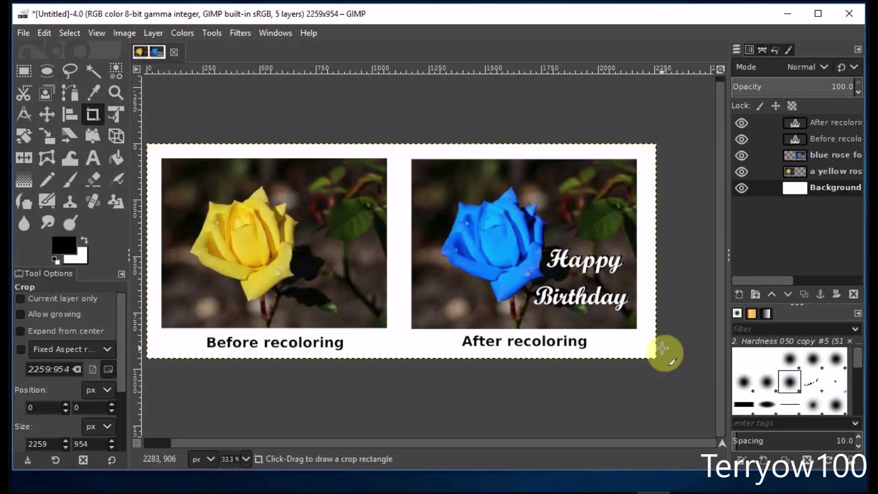